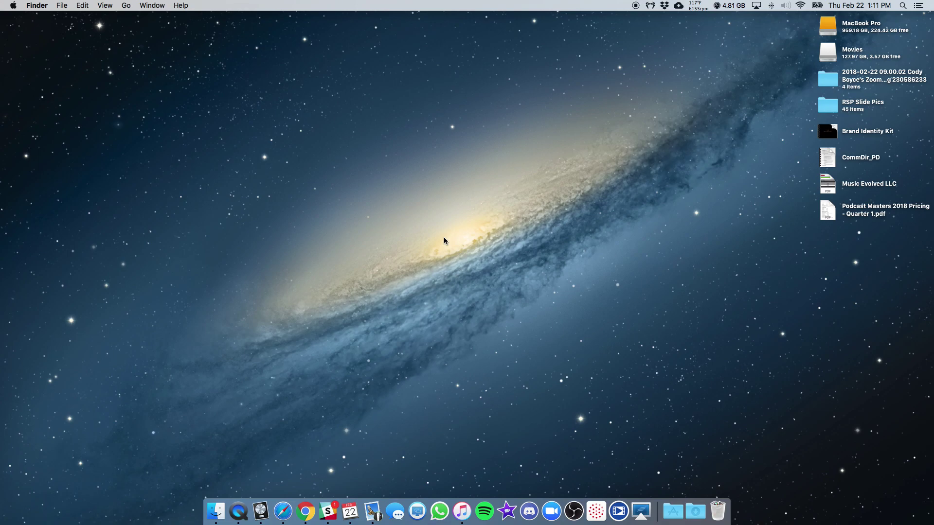
Step: Launch Audio MIDI Setup from Spotlight or Utilities and centre its Audio Devices window
key(super+space)
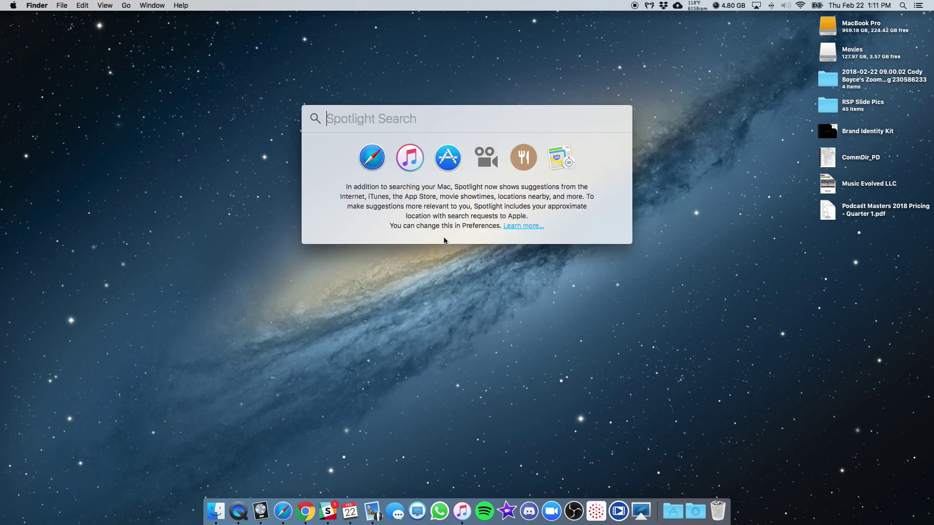
text(audio)
key(Return)
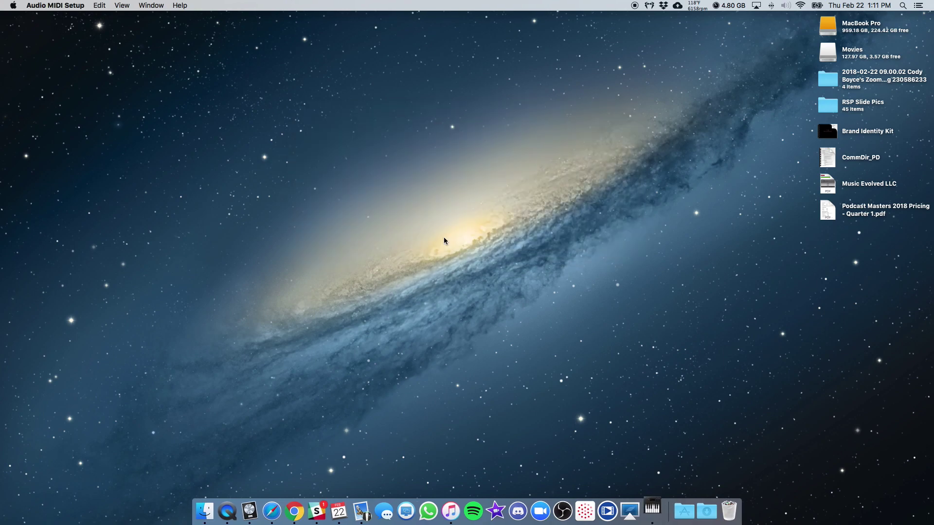
click(684, 511)
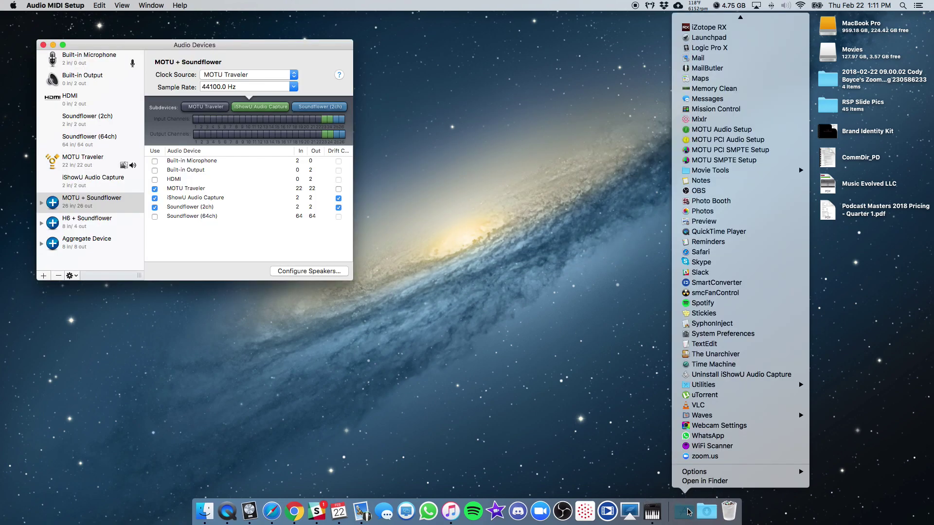
mouse_move(714, 387)
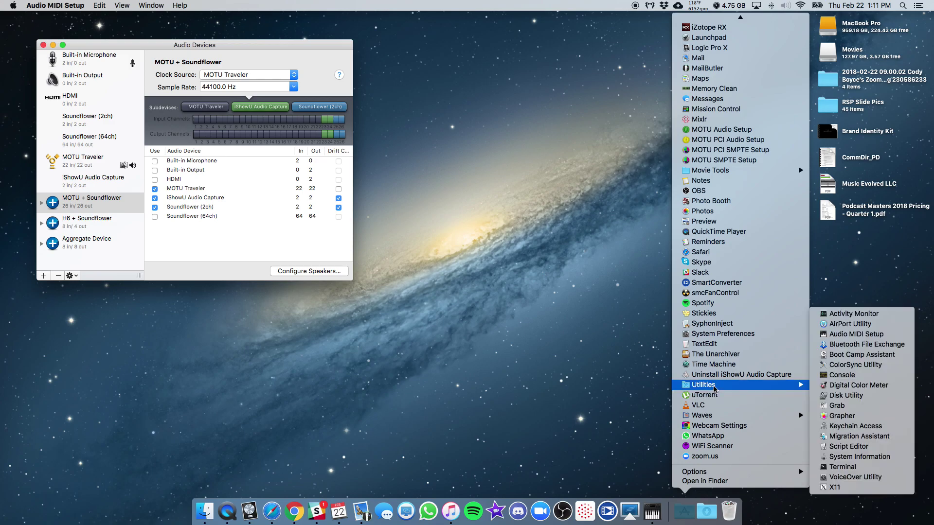
click(836, 334)
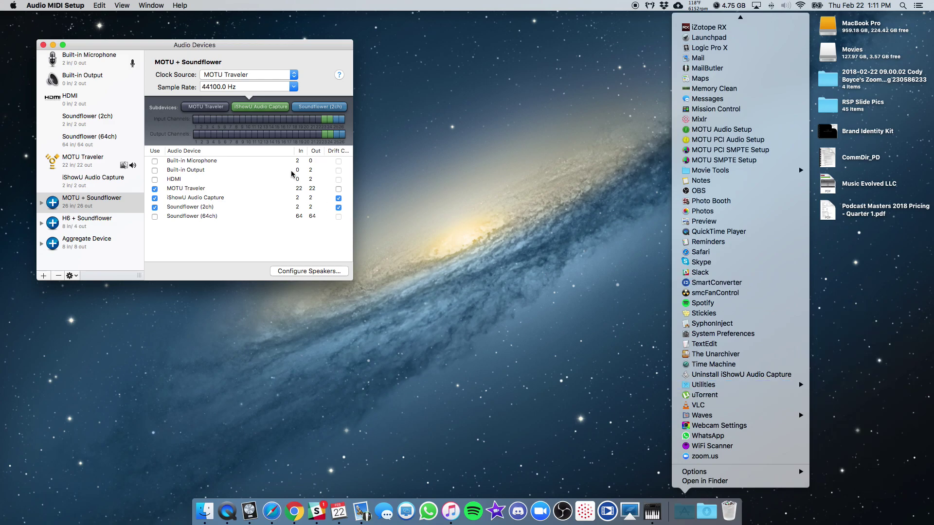
drag(231, 40, 519, 78)
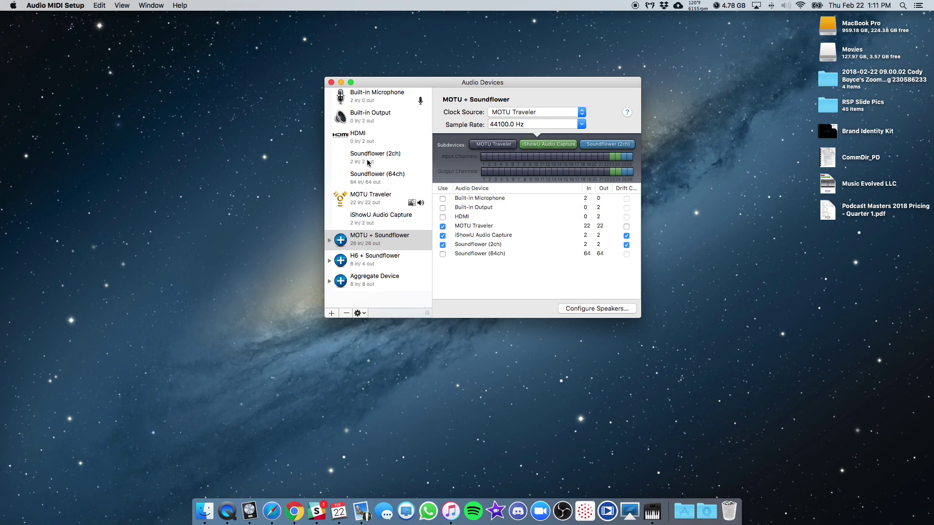
click(368, 302)
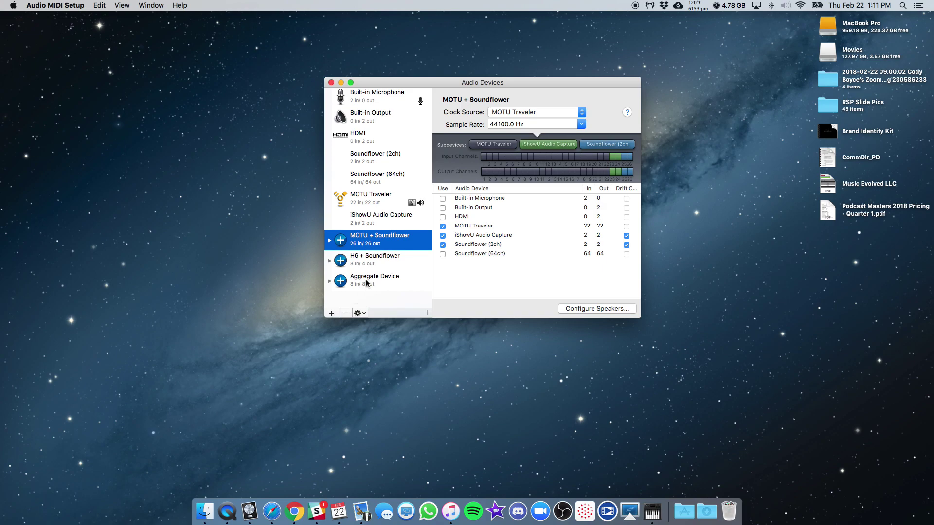
Step: Add a new aggregate device and rename it 'x2 ATR-2100'
click(332, 314)
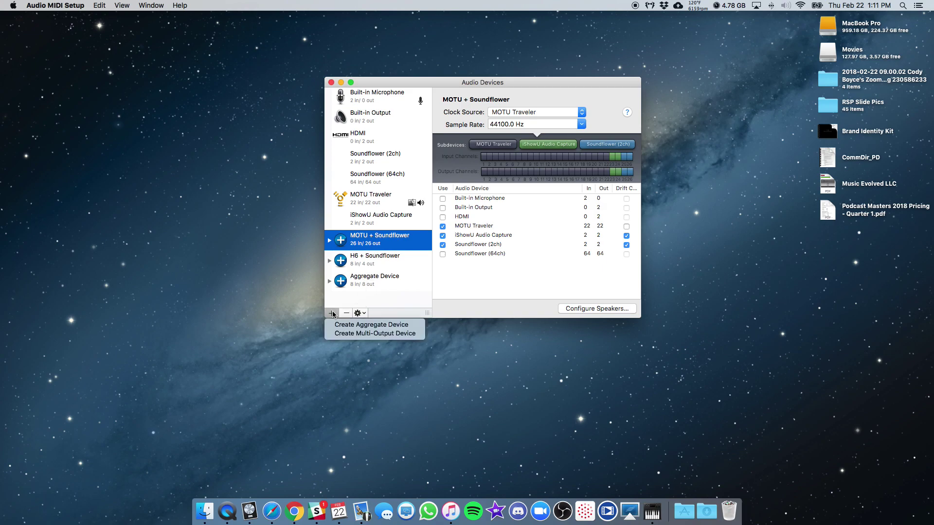
click(384, 325)
scroll(389, 298, down, 1)
double_click(373, 294)
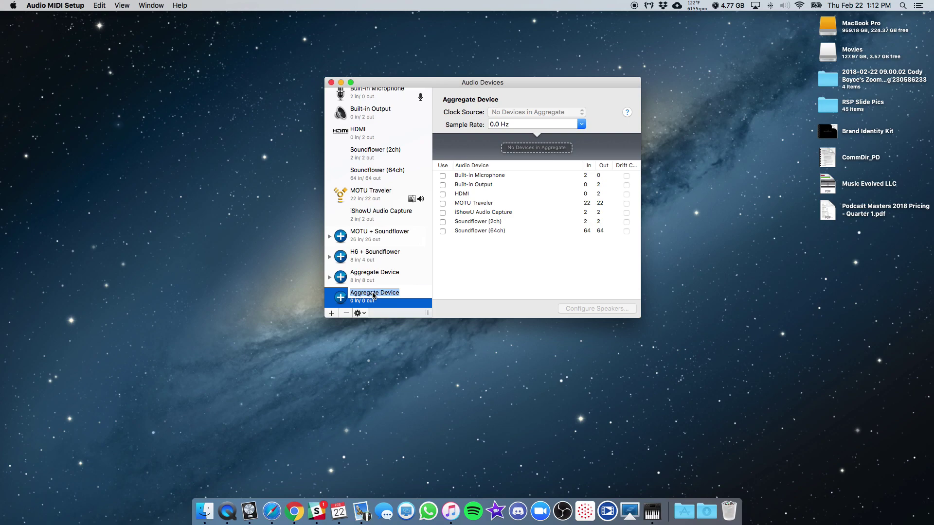
text(N)
key(Return)
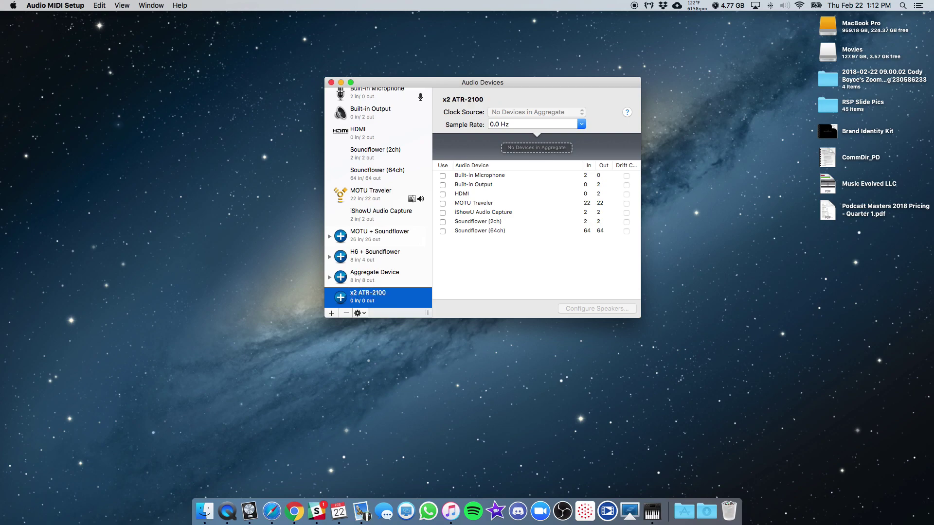
scroll(370, 287, down, 2)
Step: Tick Built-in Microphone, Built-in Output and Soundflower (2ch) in the Use column, leaving MOTU Traveler unticked
click(477, 206)
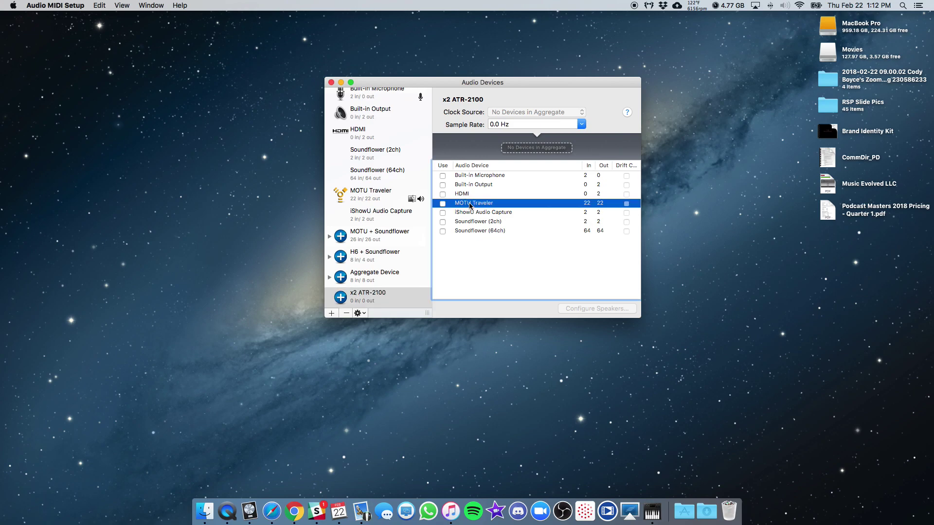
click(442, 203)
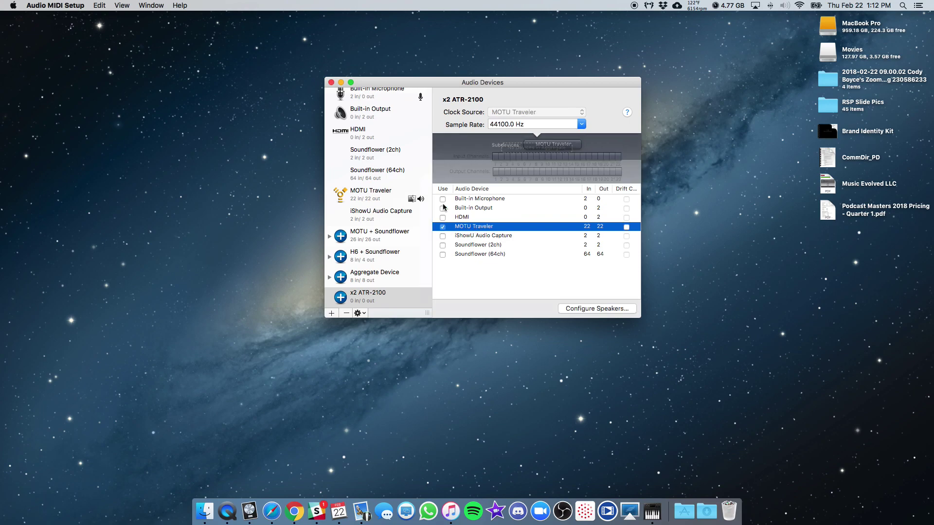
click(473, 246)
click(442, 246)
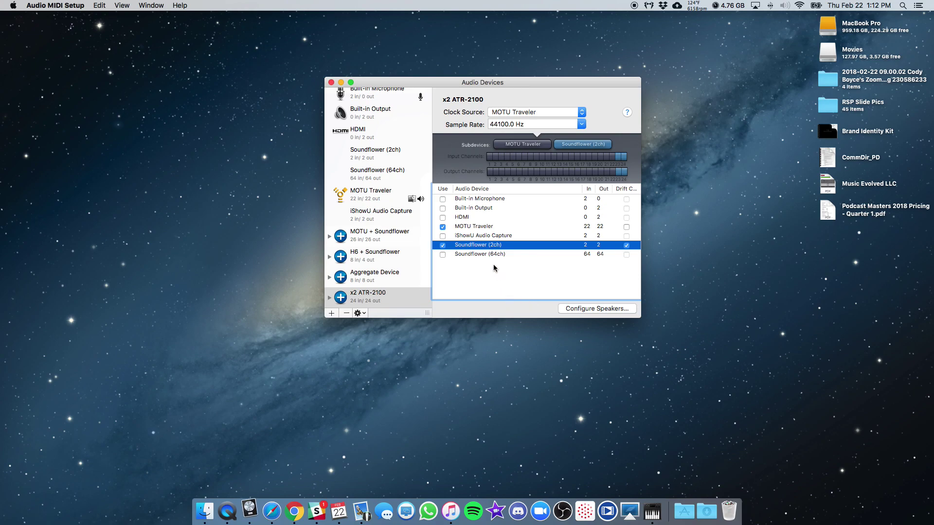
click(442, 226)
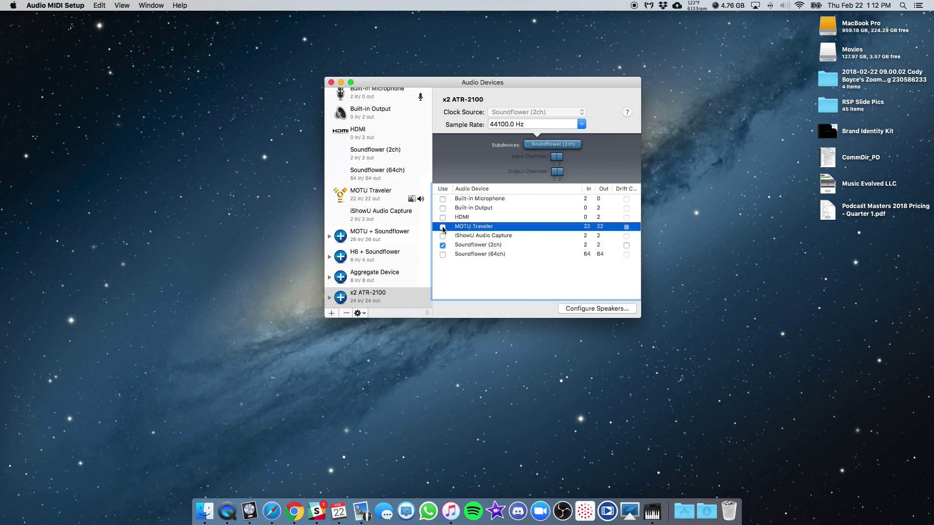
click(442, 199)
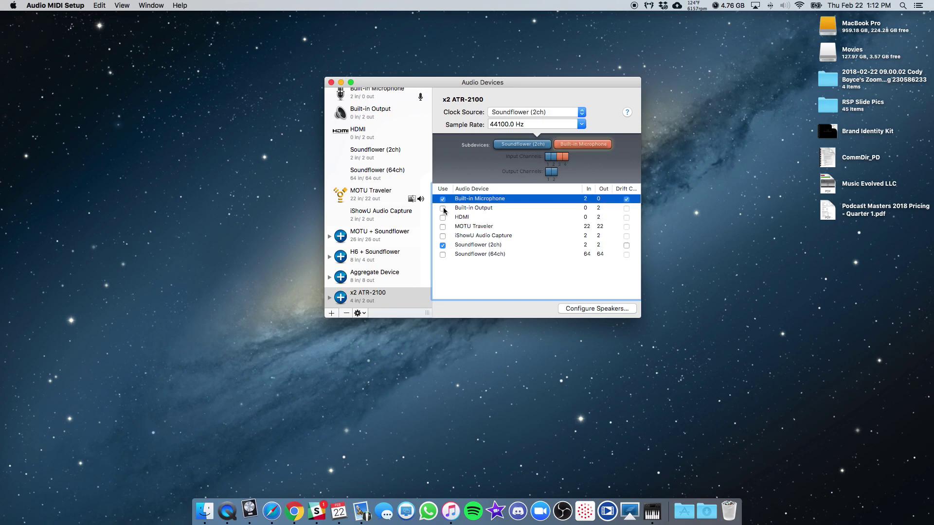
click(442, 208)
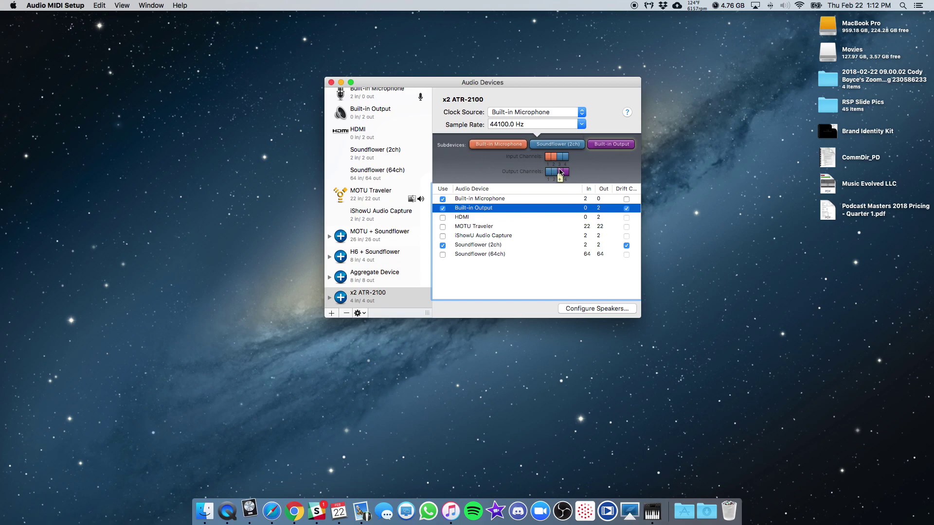
click(464, 284)
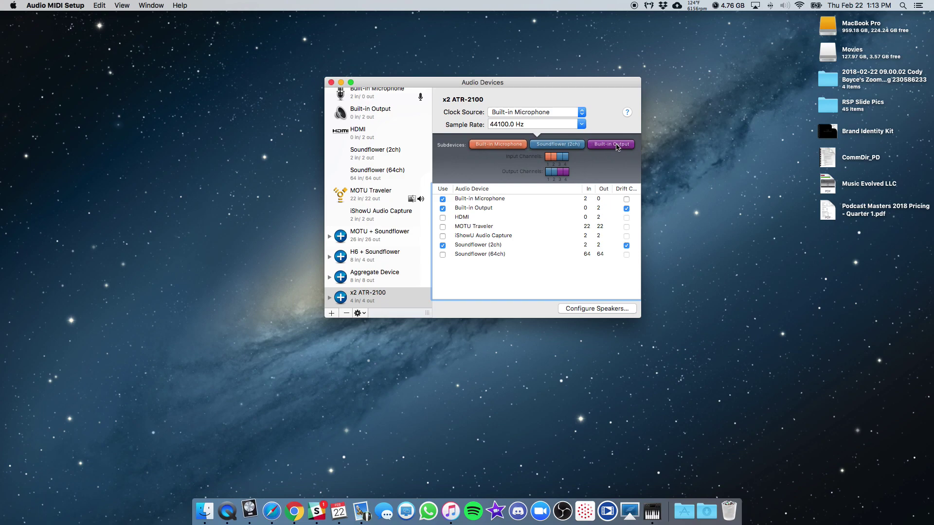
Step: Drag Built-in Output left so it sits between Built-in Microphone and Soundflower (2ch)
drag(608, 146, 525, 146)
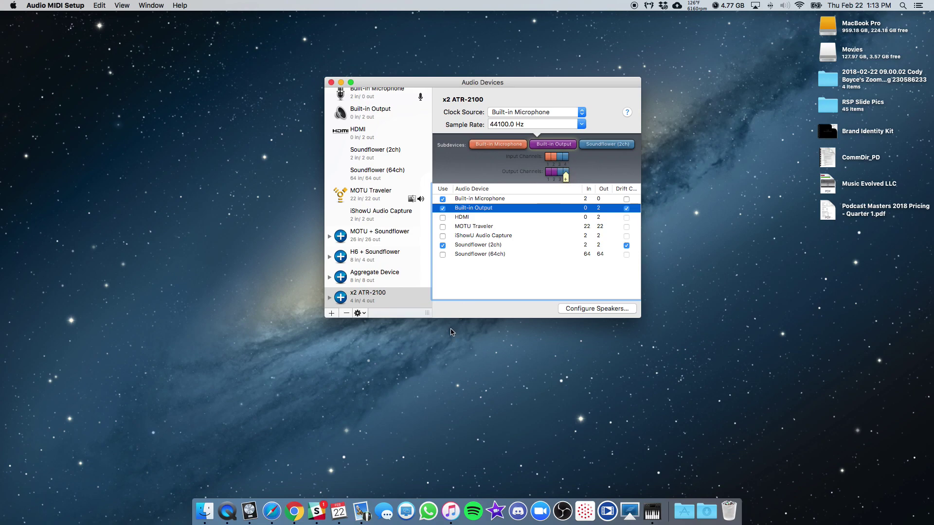
Step: Switch to Logic Pro X, decline the device switch, and create a new audio track
click(432, 333)
click(249, 511)
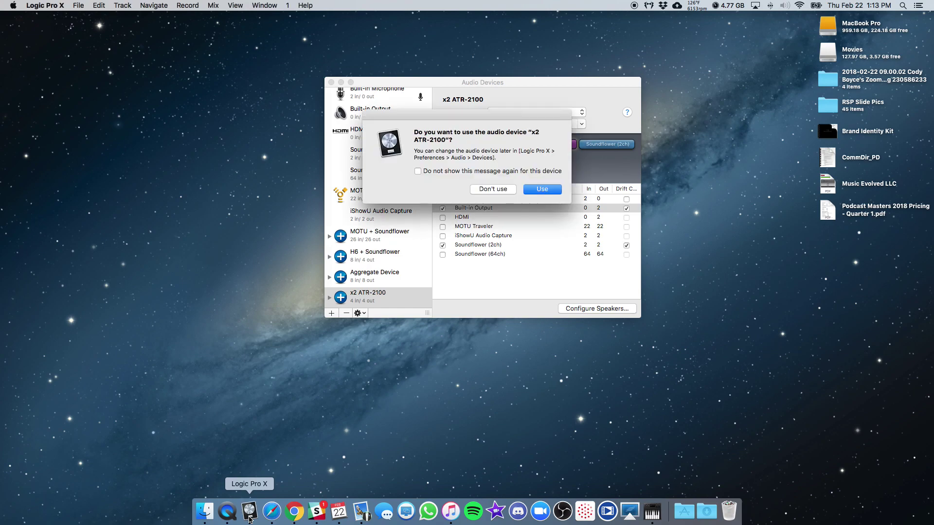
click(494, 190)
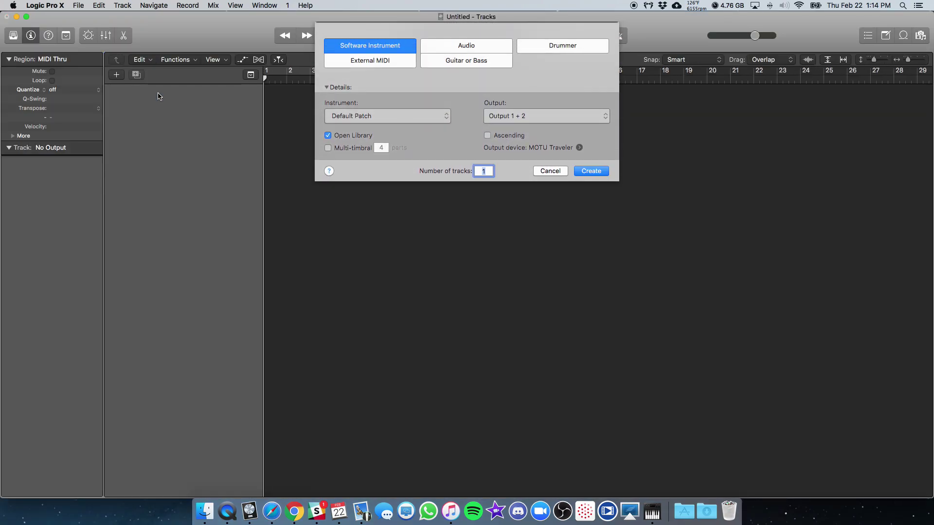
click(480, 45)
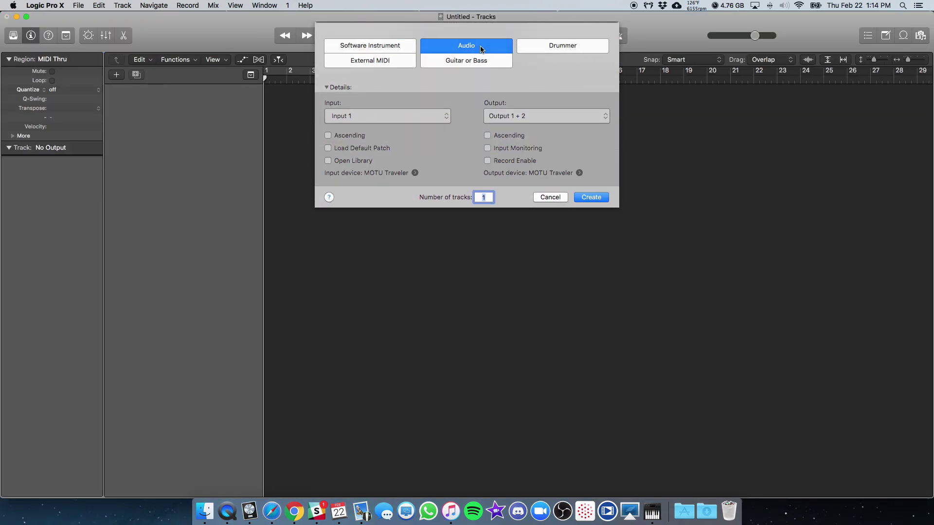
key(Return)
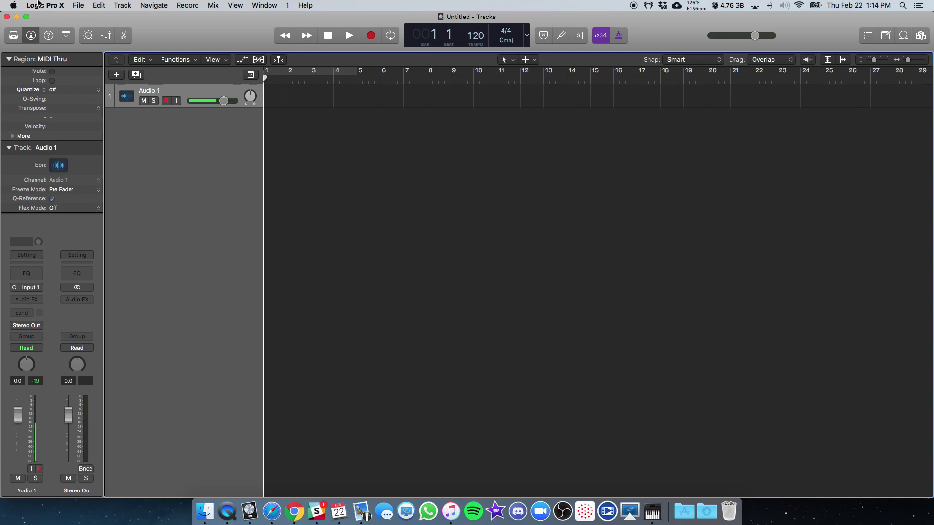
Step: Set Logic's audio output device to x2 ATR-2100 in Preferences > Audio and apply the change
click(45, 5)
mouse_move(73, 32)
click(160, 42)
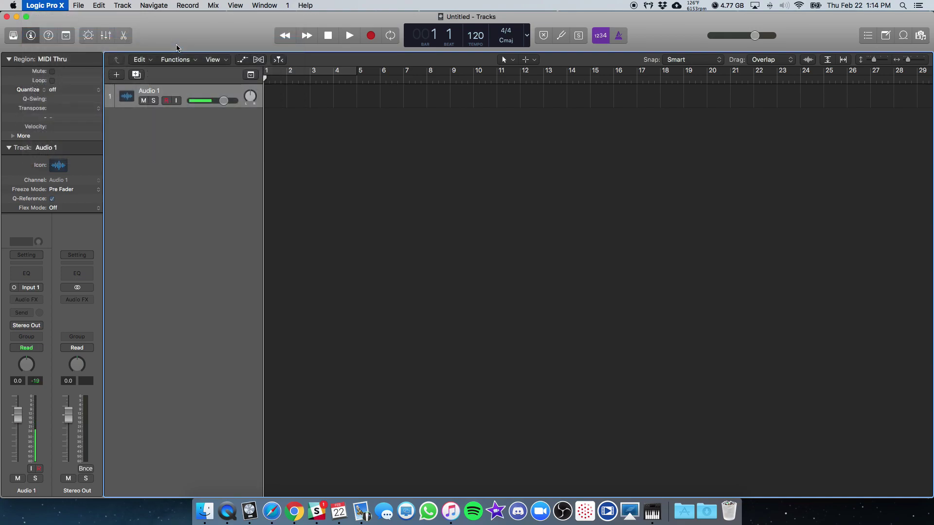
click(152, 92)
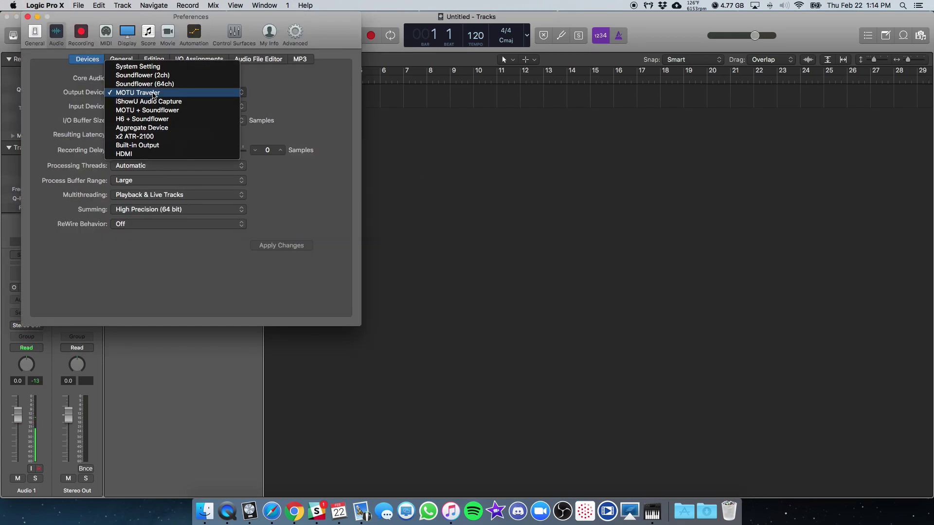
click(131, 137)
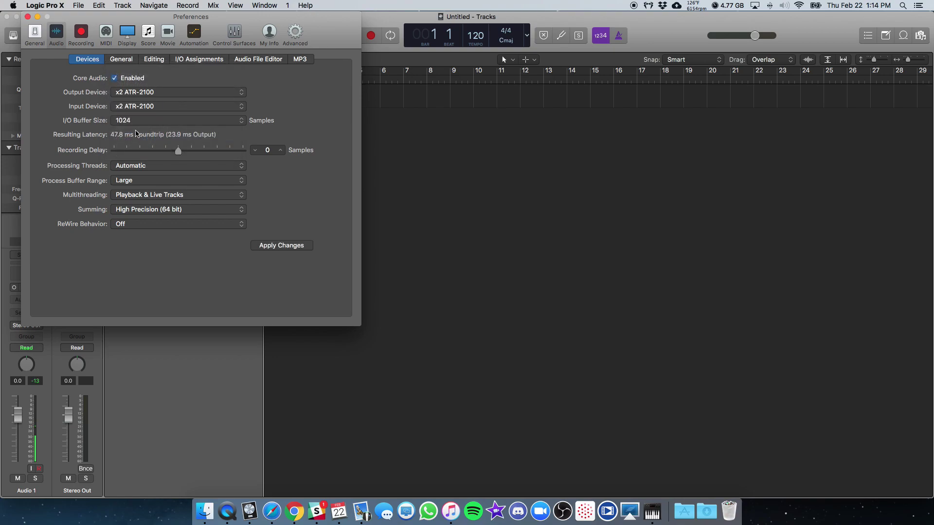
click(274, 246)
click(28, 17)
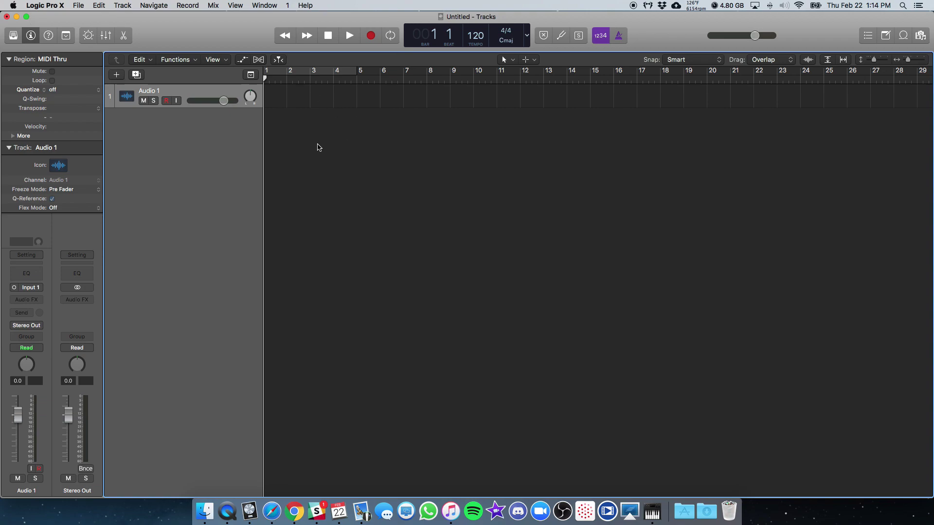
Step: Add a second audio track, Audio 2, and set Audio 1 to record in stereo from inputs 1-2
click(119, 76)
key(Return)
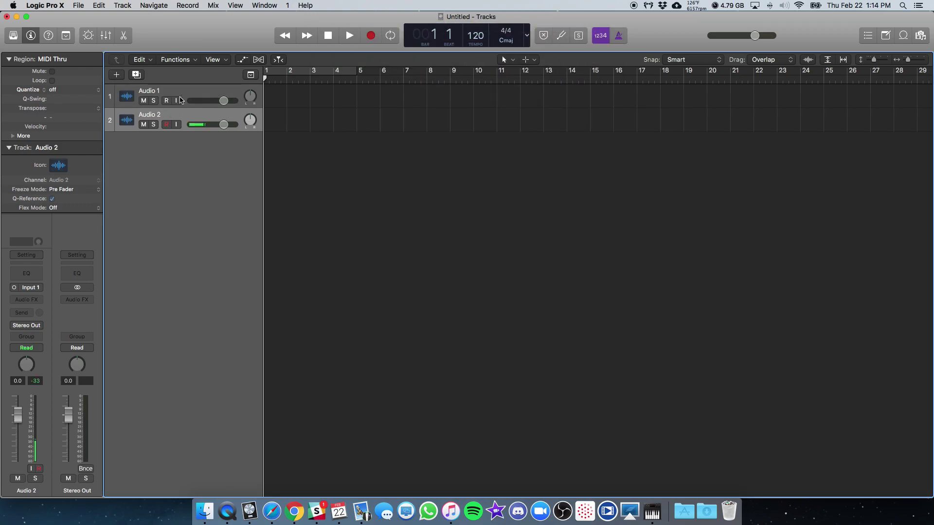
click(14, 287)
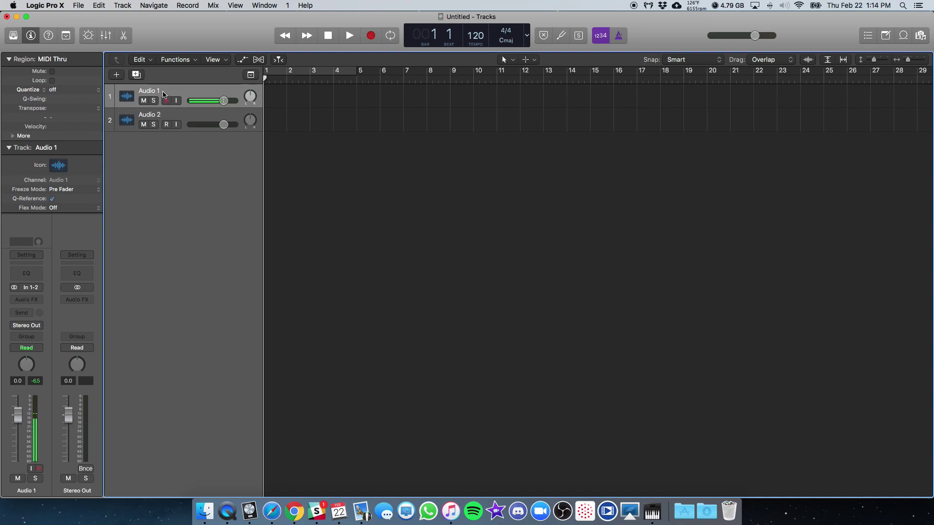
click(32, 288)
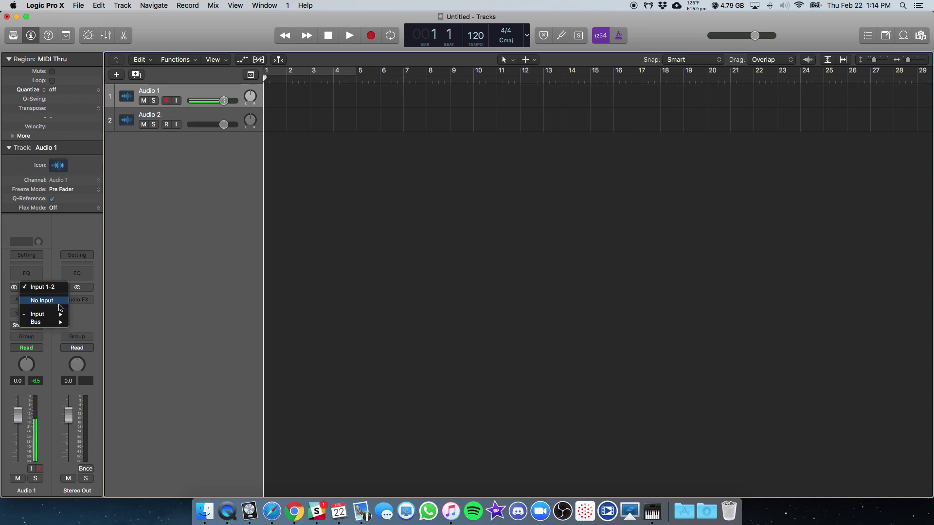
mouse_move(53, 314)
click(156, 206)
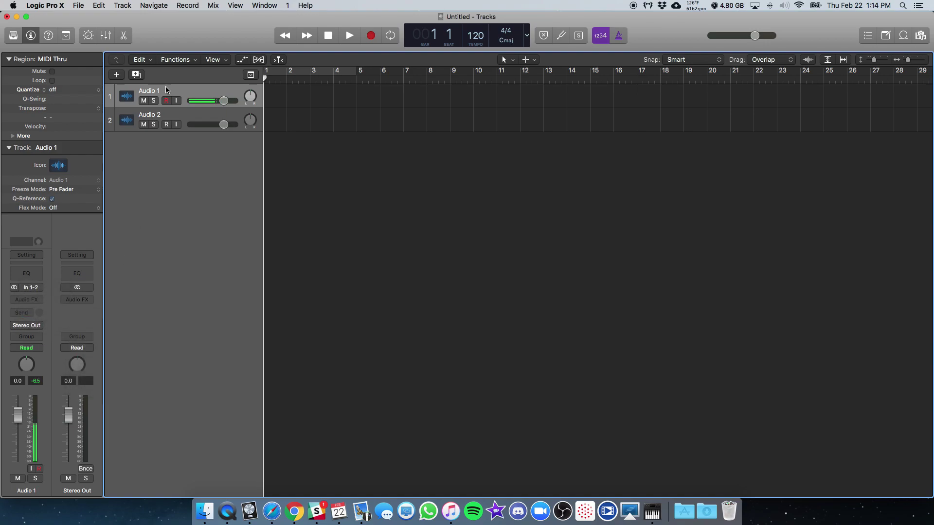
Step: Set Audio 2's input to Input 3-4, then hide Logic Pro X
click(190, 117)
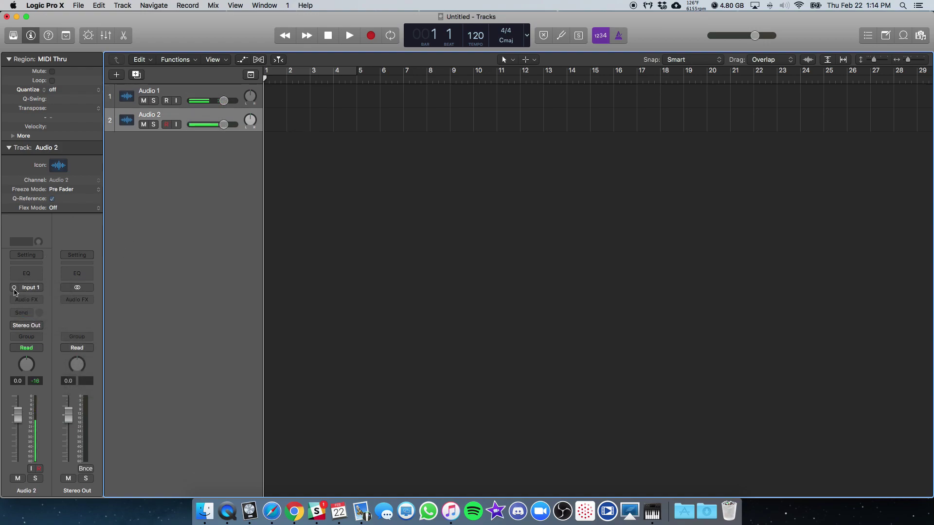
click(34, 288)
mouse_move(44, 314)
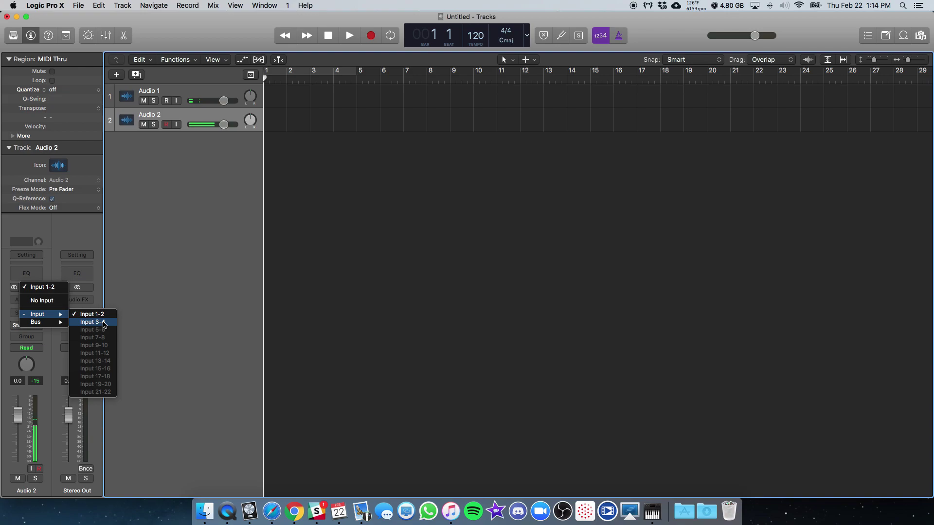
click(103, 323)
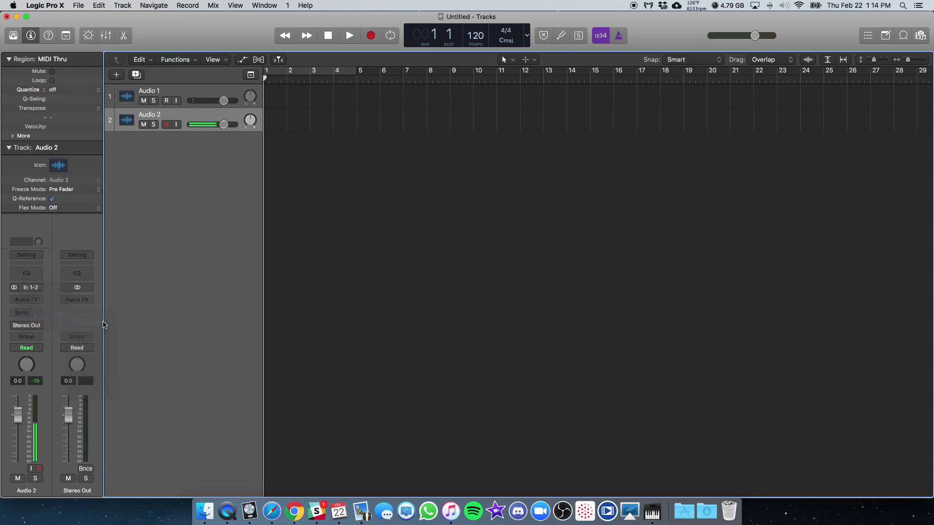
click(34, 288)
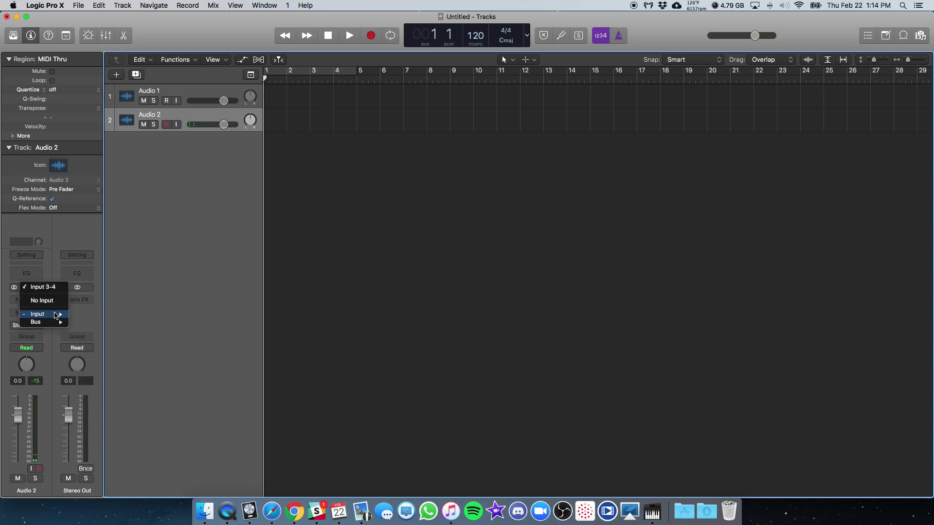
mouse_move(44, 314)
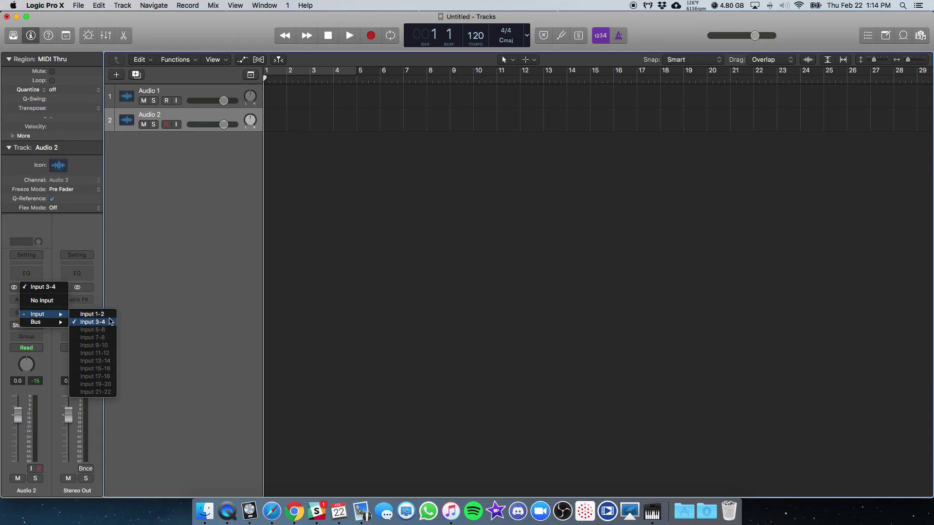
click(243, 201)
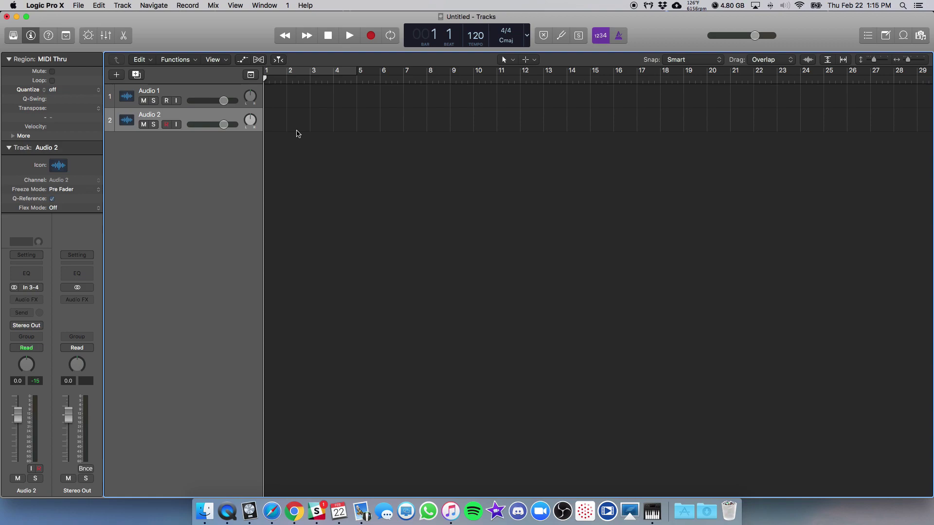
key(super+h)
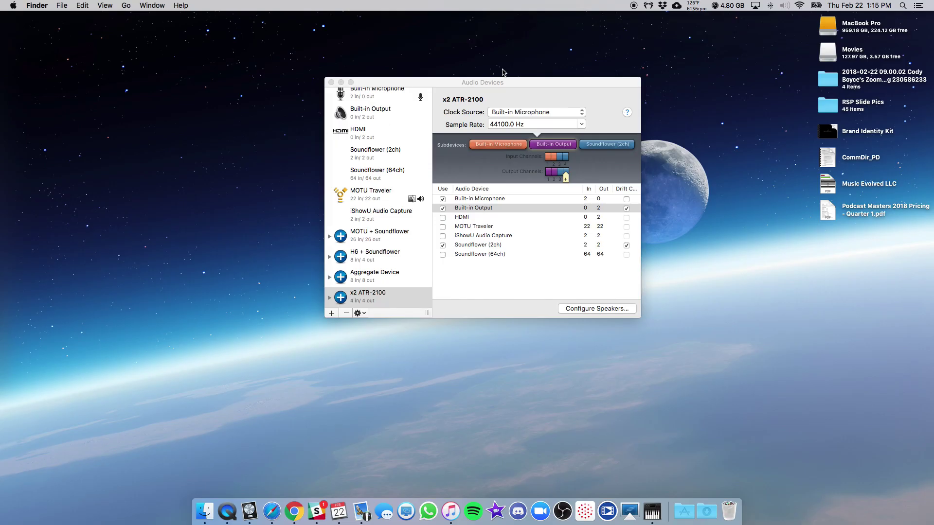